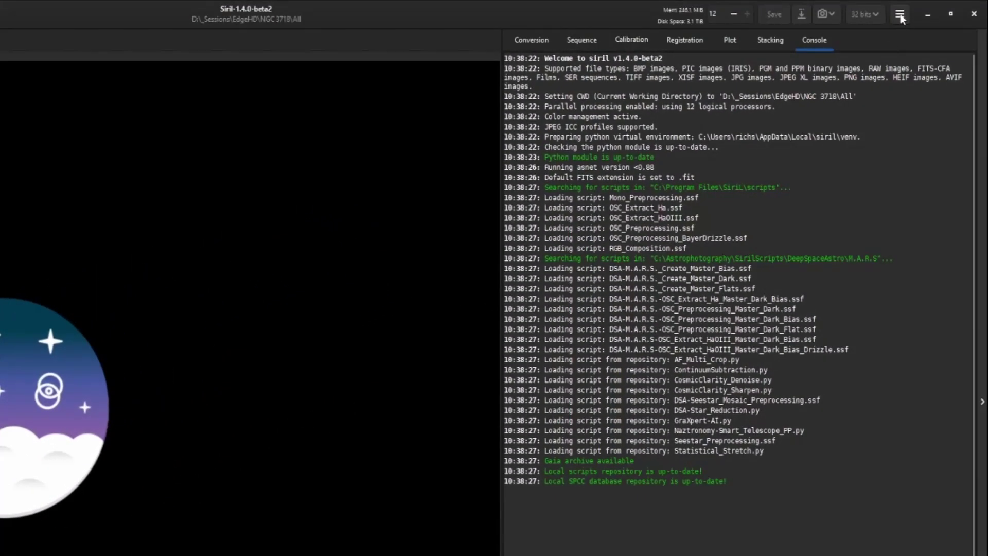
- Enable Galaxy_Annotations.py in the Get Scripts repository settings and apply the selection
click(900, 16)
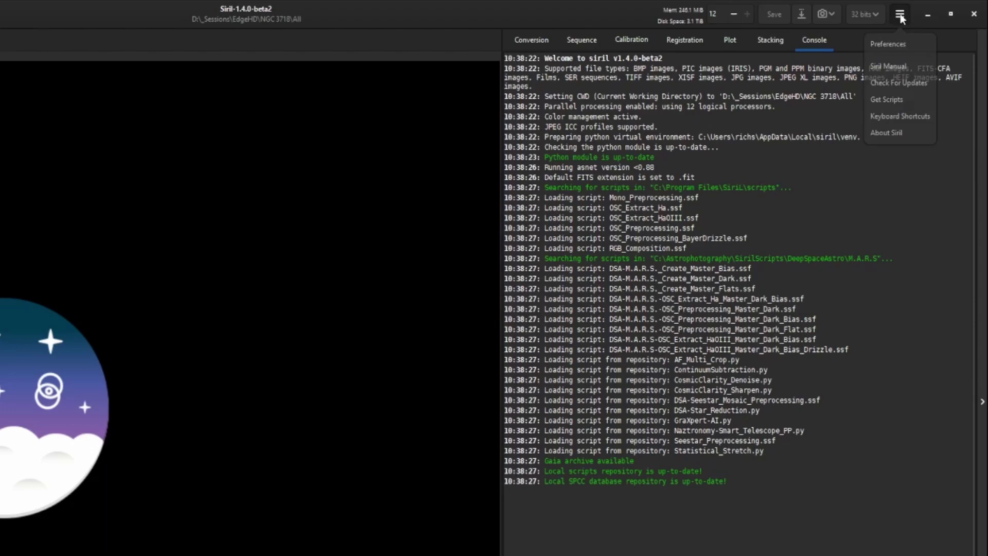
click(922, 103)
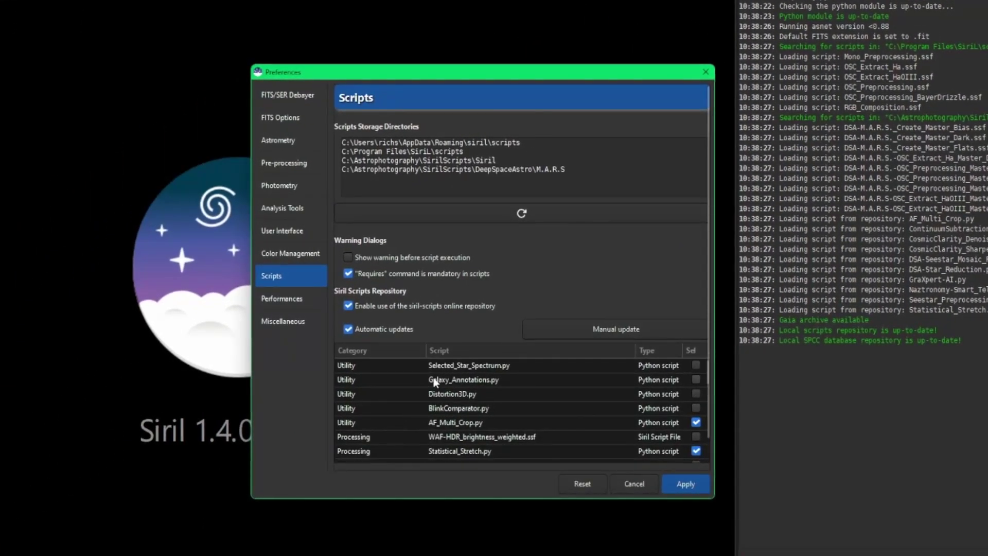
click(437, 382)
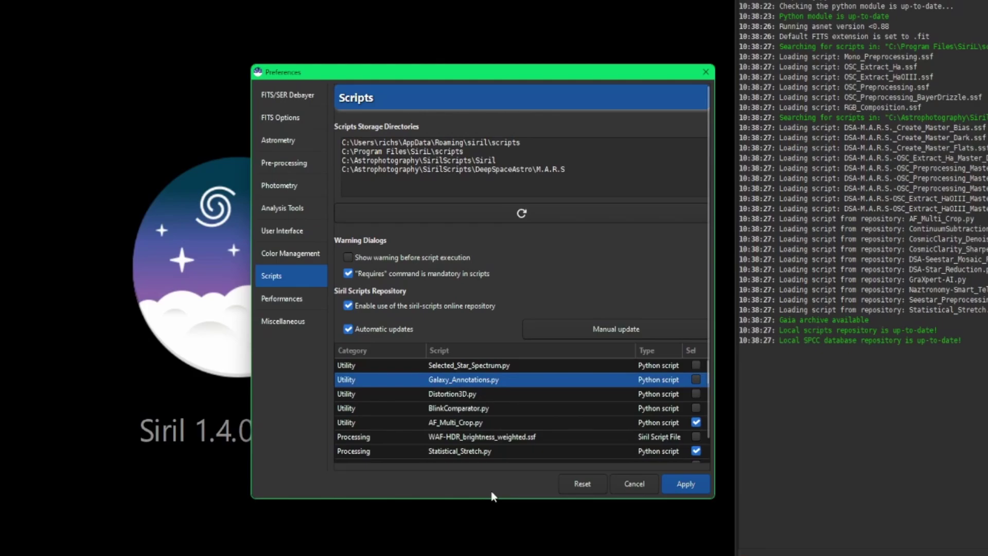
click(696, 379)
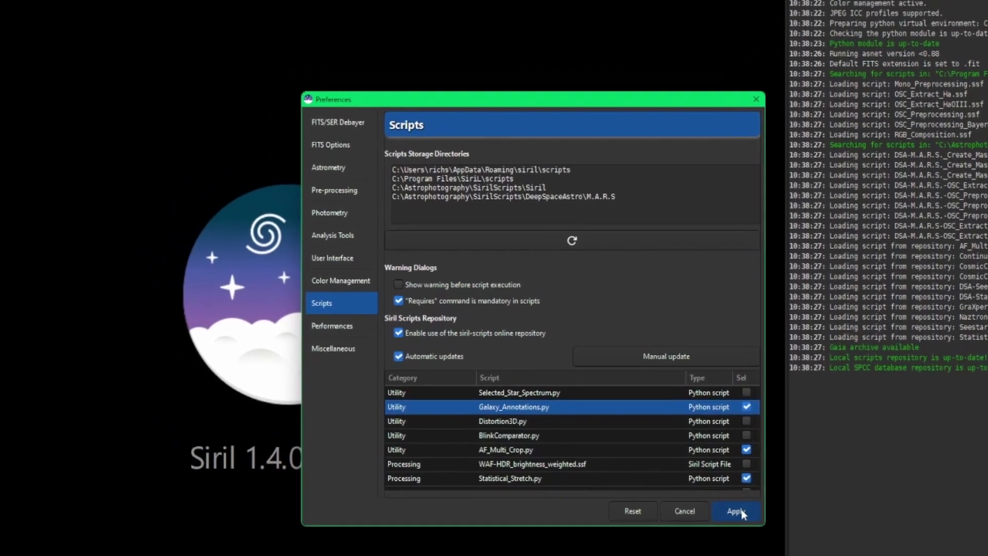
click(736, 512)
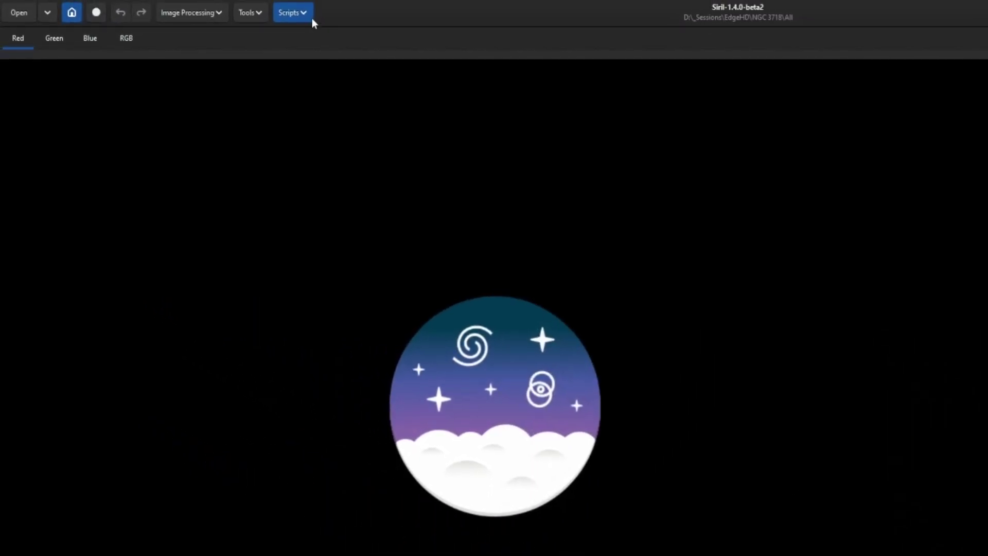
- Check that Galaxy_Annotations.py now appears under Scripts > Python Scripts
click(308, 14)
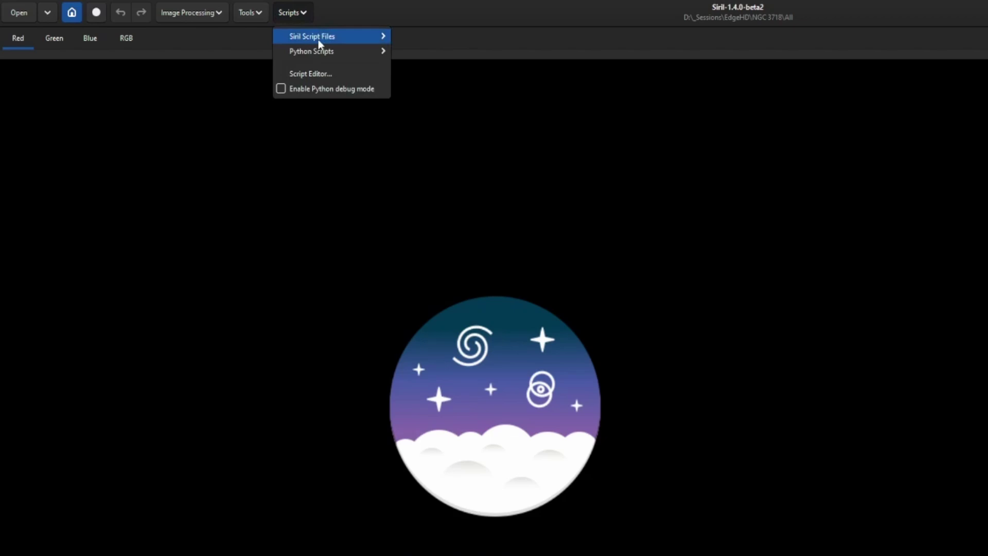
mouse_move(323, 50)
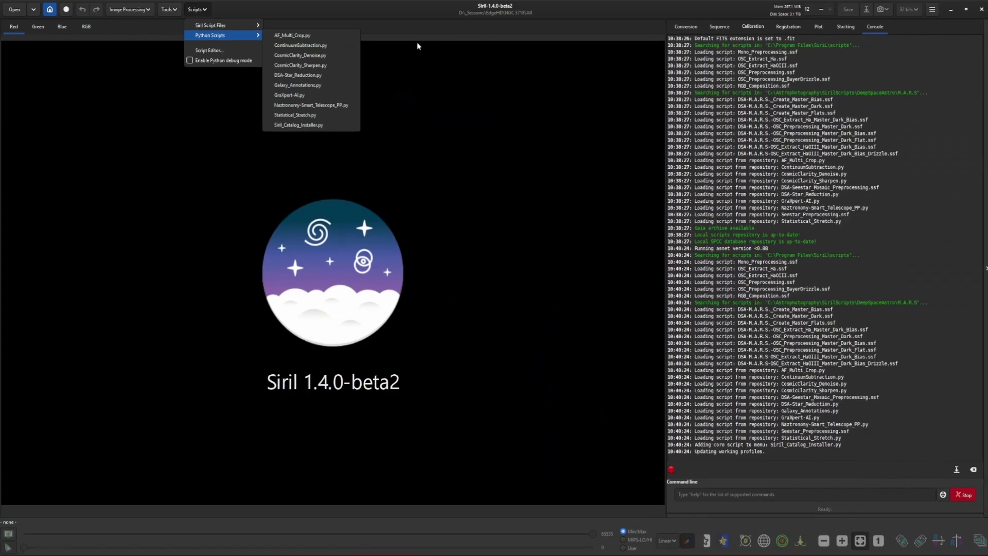
click(697, 330)
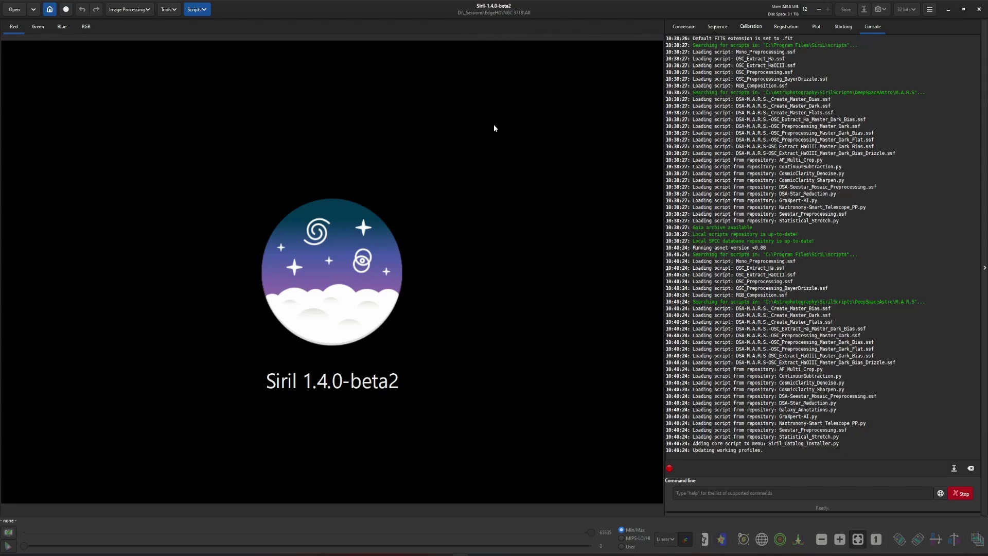
- Open NGC3718.fit, annotate its catalogued objects, and view the catalogue list supplying the labels
click(13, 9)
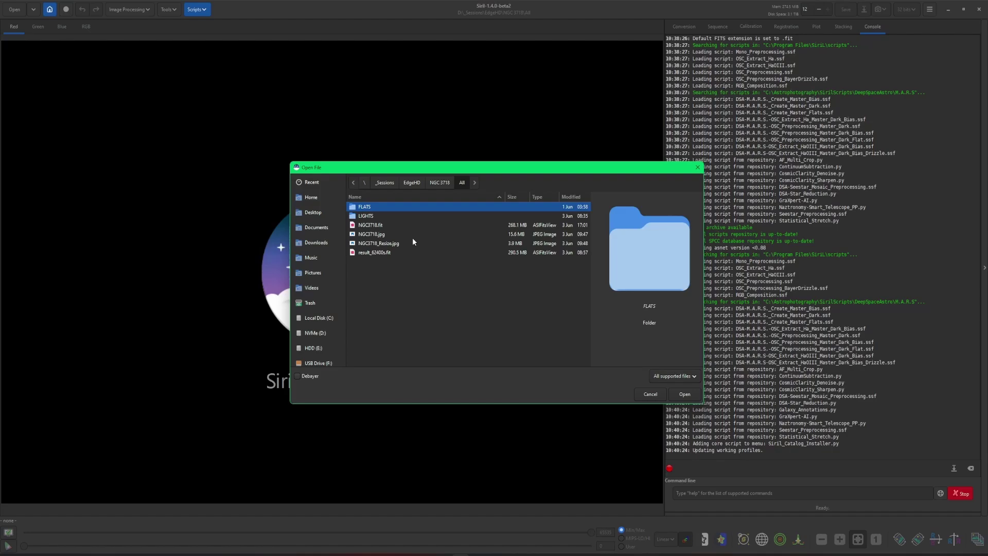
click(372, 224)
double_click(375, 226)
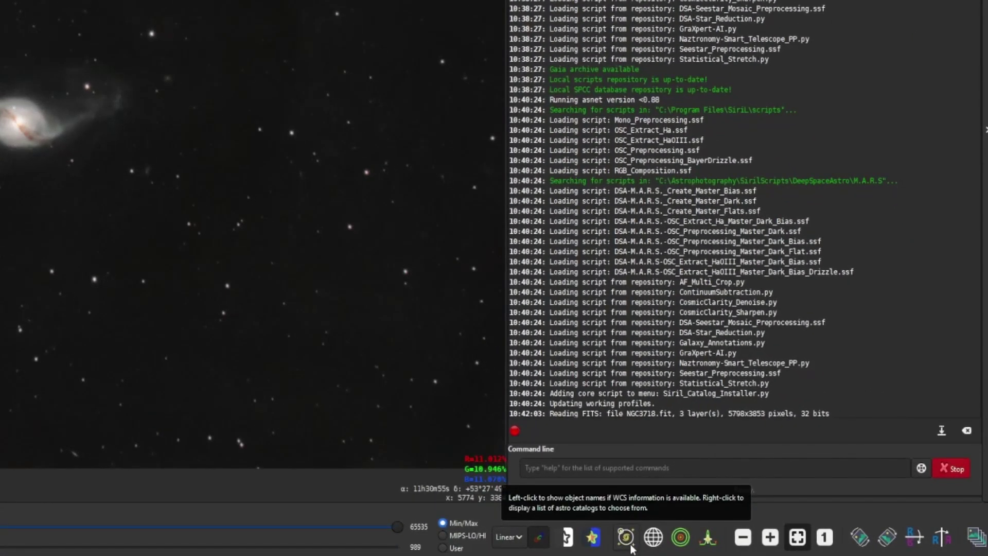
click(629, 544)
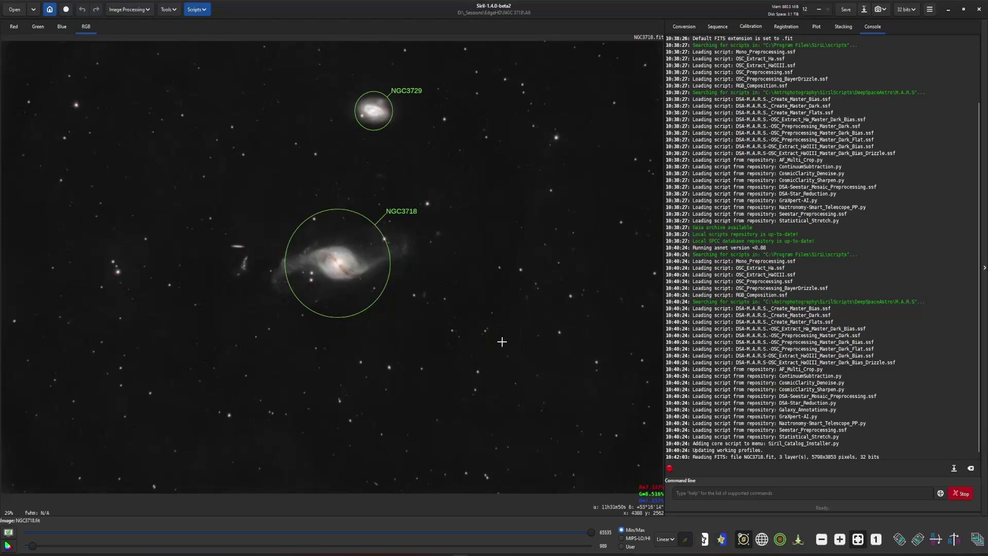
right_click(747, 542)
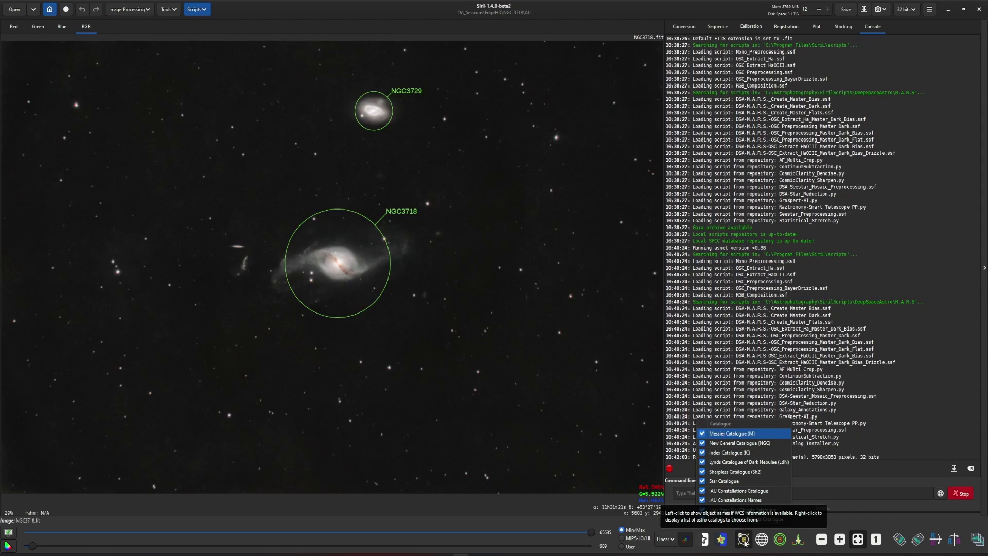
- Remove the catalogue labels and run Galaxy_Annotations.py from the Python Scripts menu
click(745, 542)
click(745, 542)
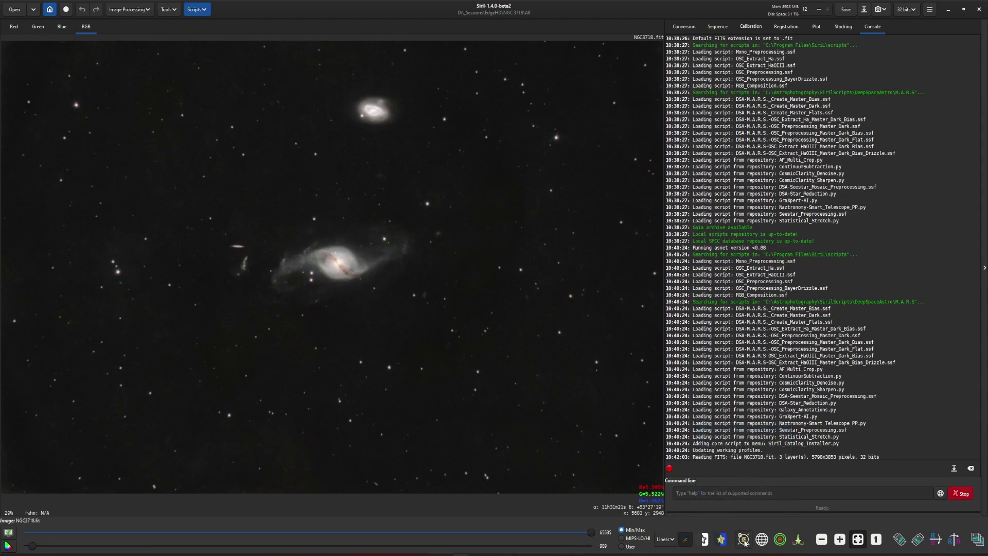
click(197, 10)
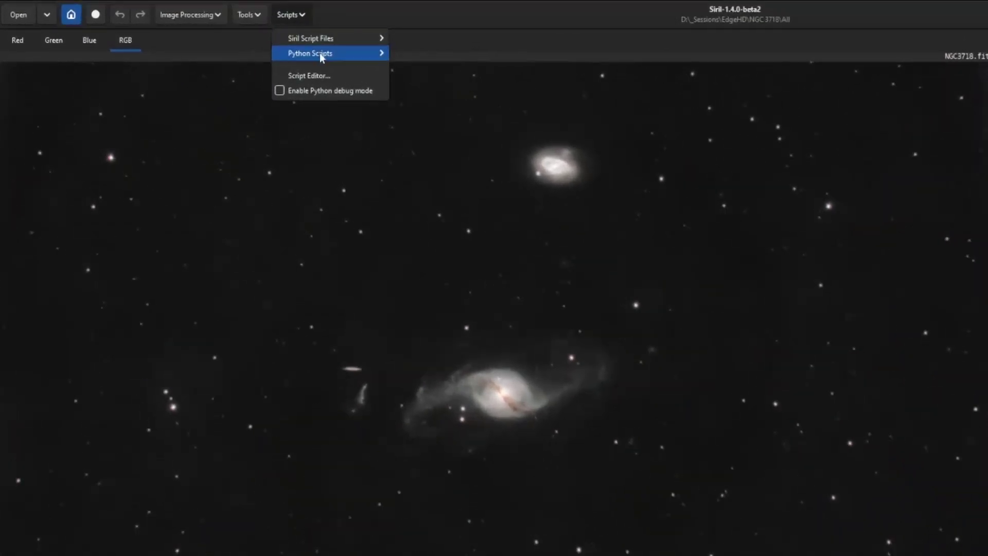
mouse_move(320, 53)
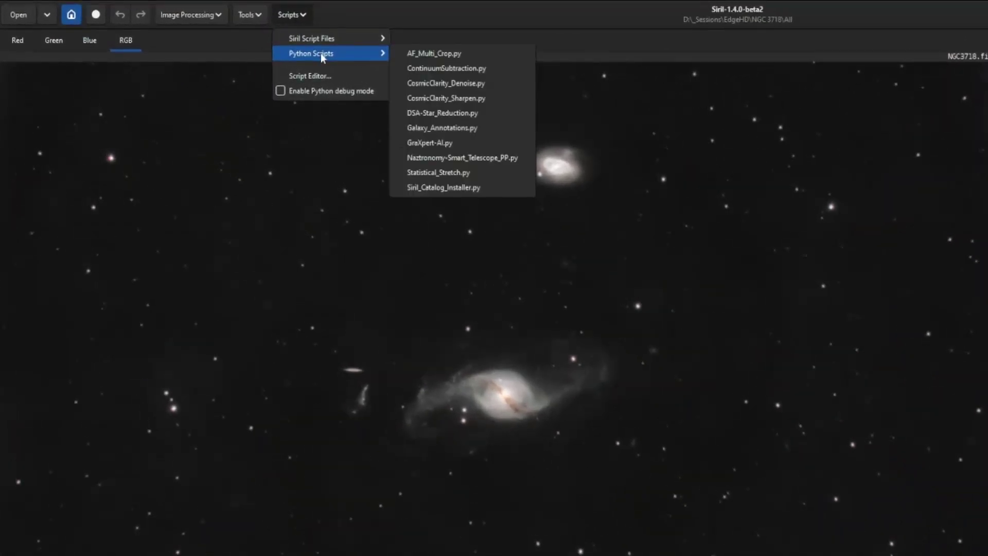
click(484, 128)
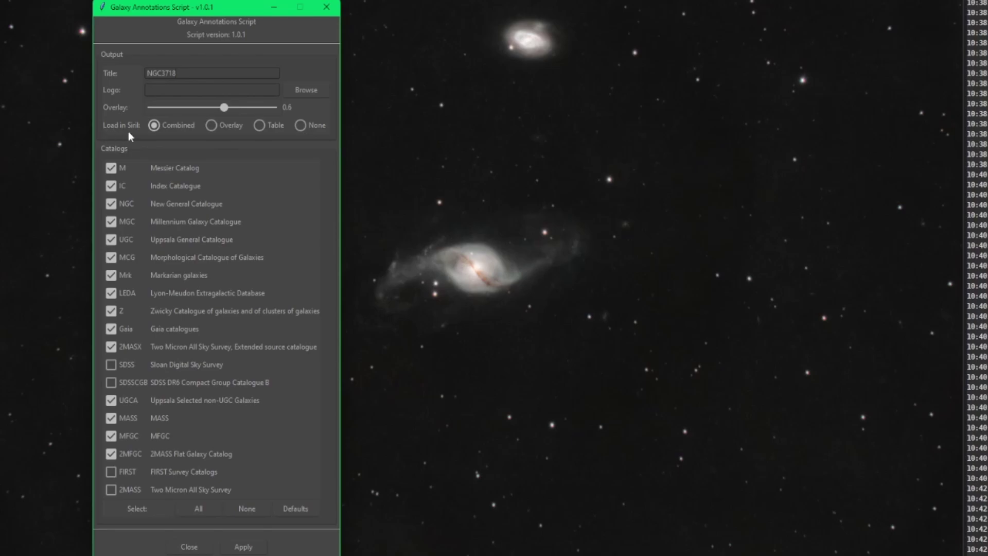
click(303, 127)
click(154, 125)
click(199, 510)
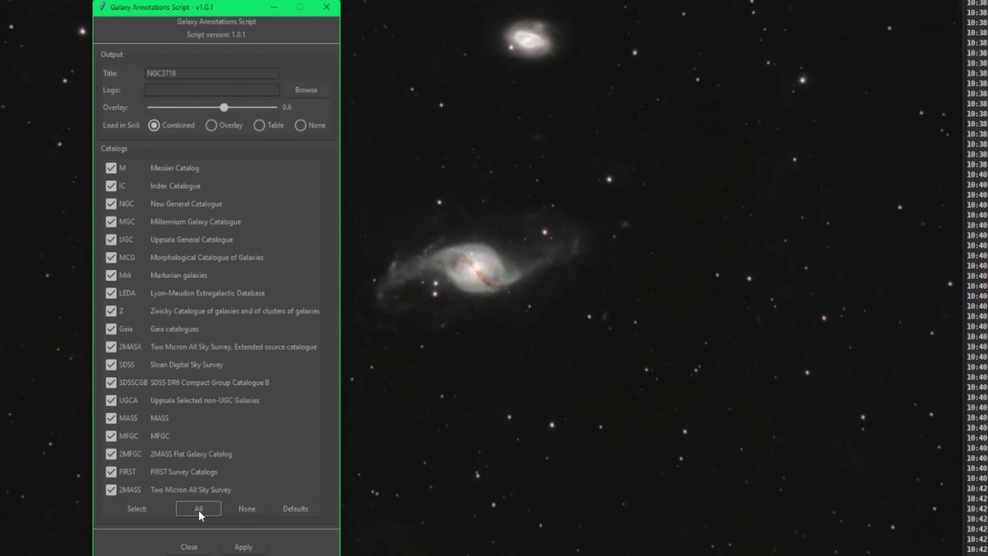
click(244, 515)
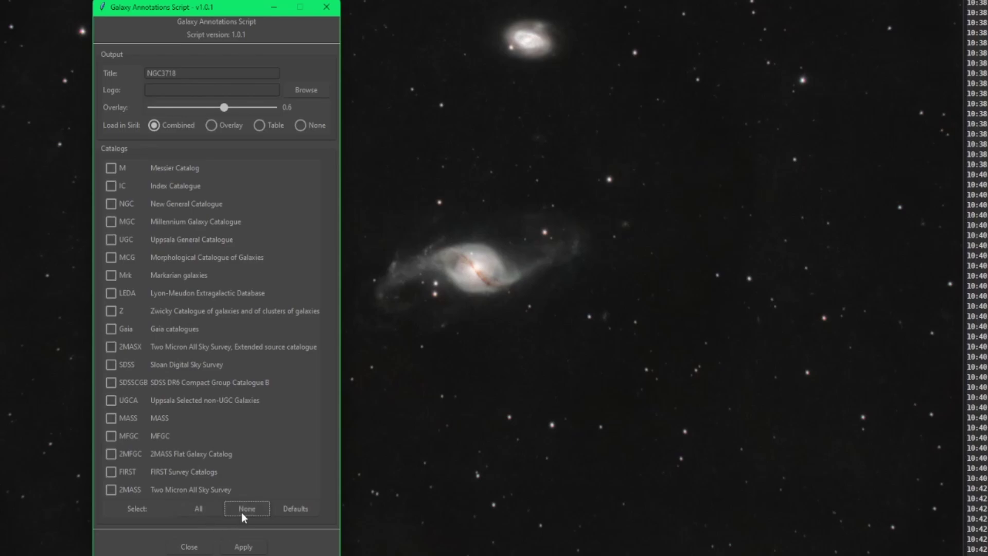
click(216, 508)
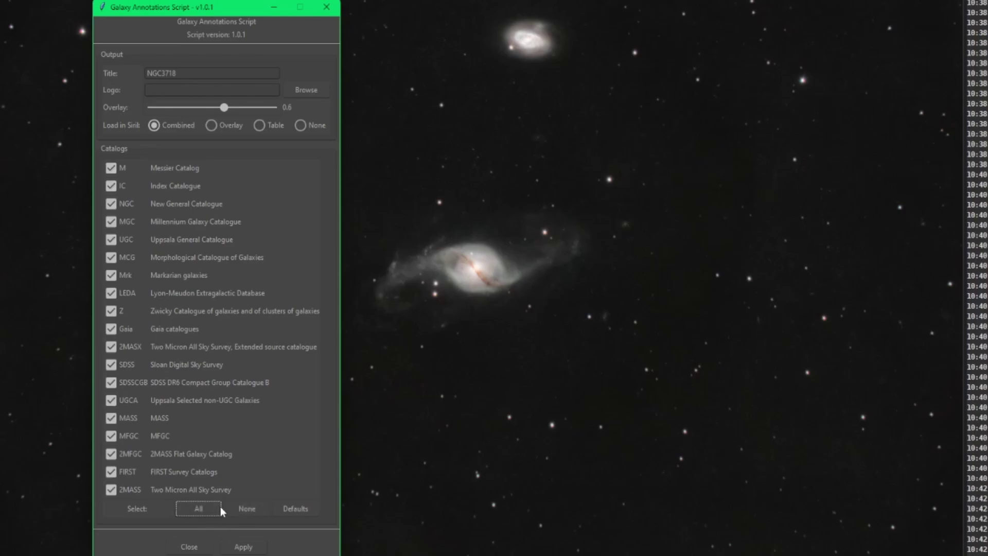
click(111, 401)
click(111, 311)
click(111, 257)
click(112, 331)
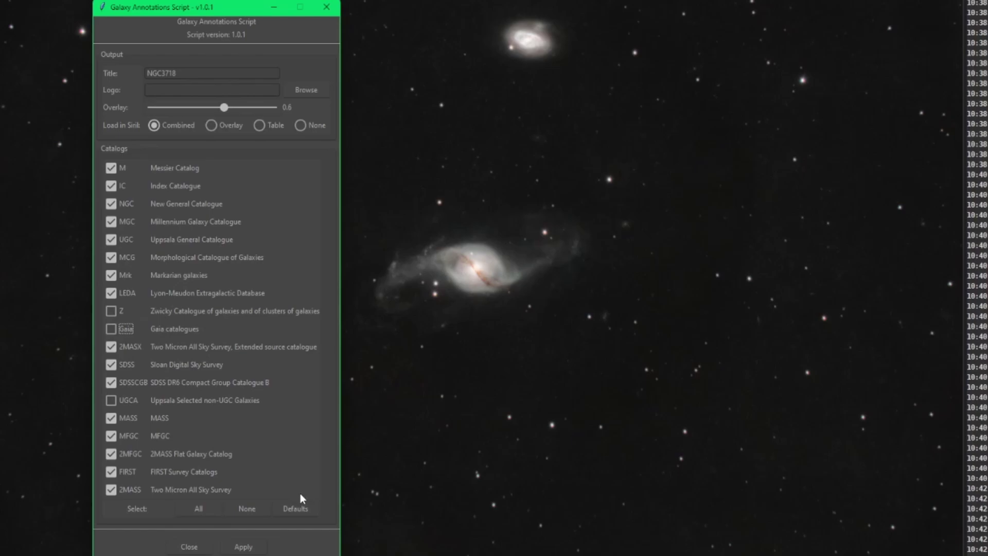
click(300, 508)
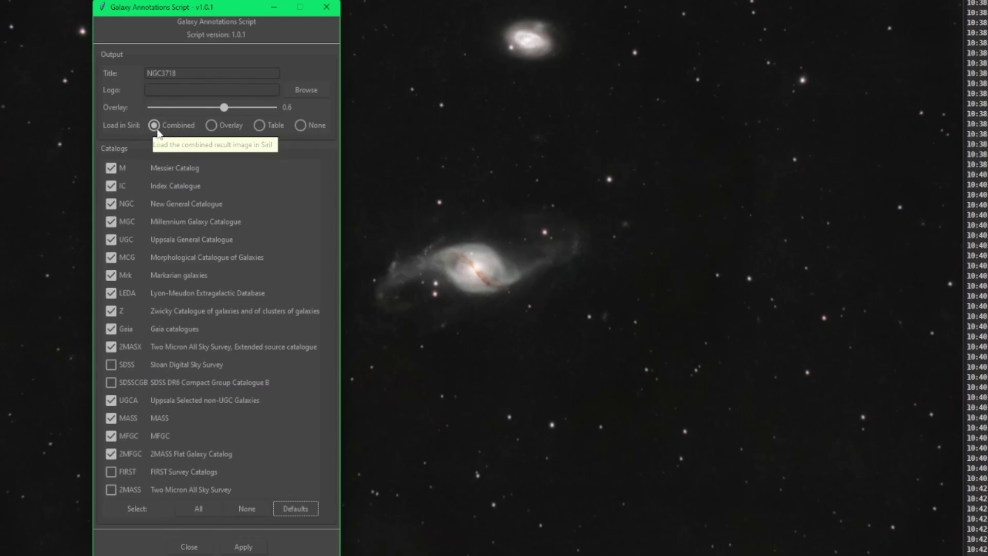
click(255, 550)
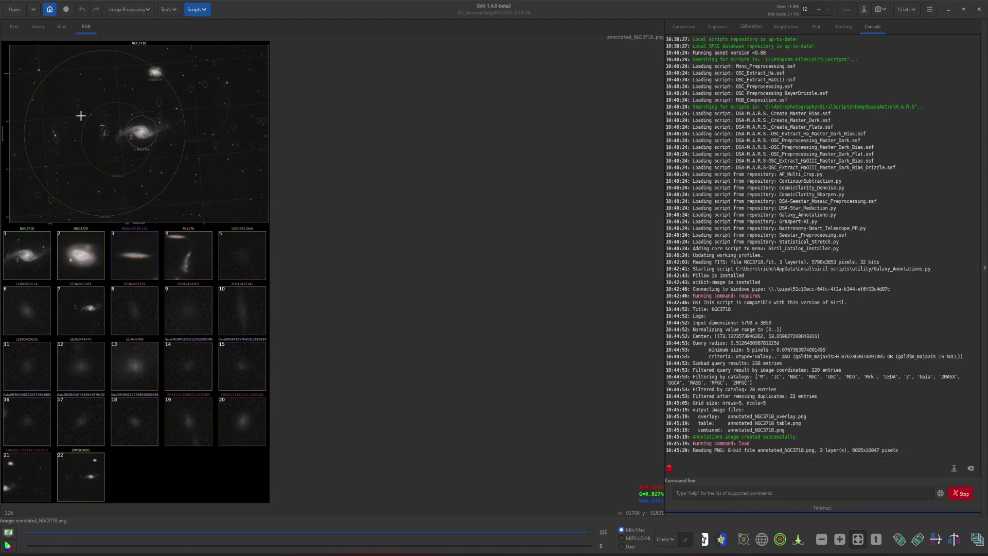
scroll(81, 115, up, 3)
scroll(231, 247, down, 2)
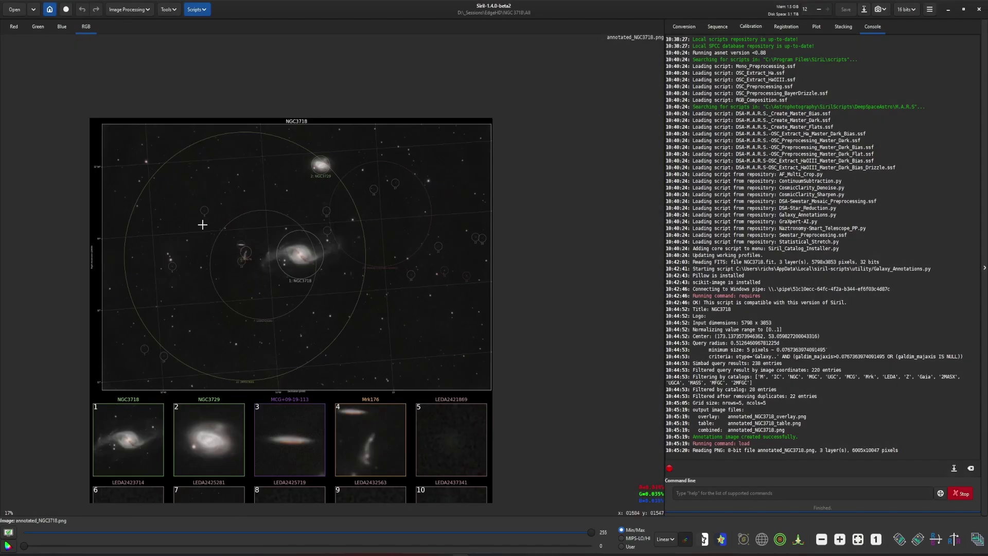
scroll(203, 225, up, 4)
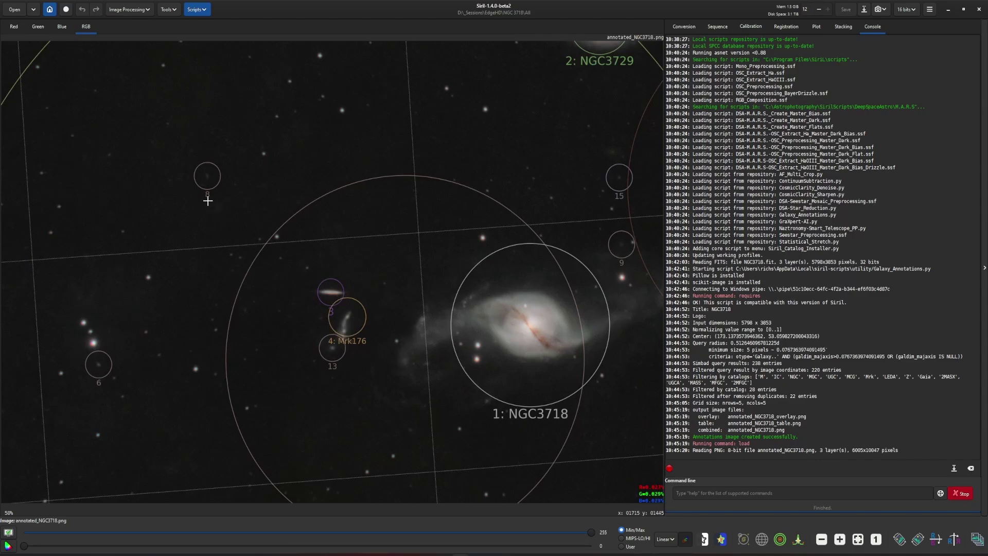
scroll(287, 231, down, 3)
scroll(283, 237, down, 3)
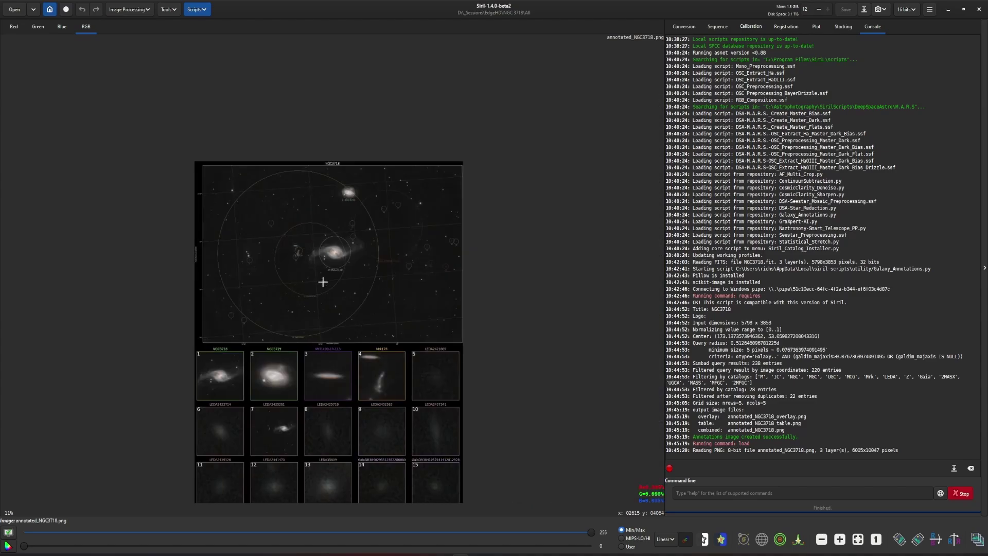
scroll(312, 233, up, 3)
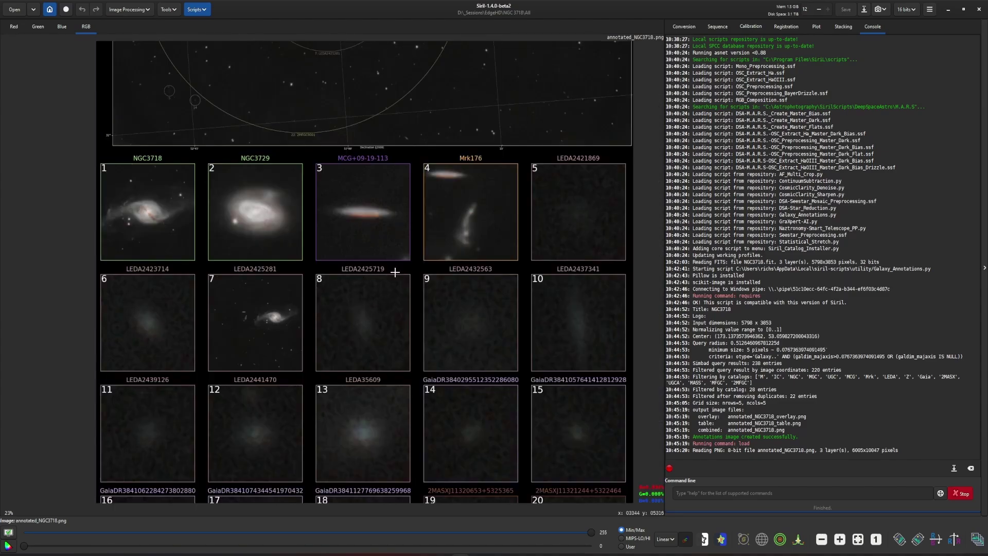
drag(390, 211, 355, 332)
scroll(456, 113, down, 2)
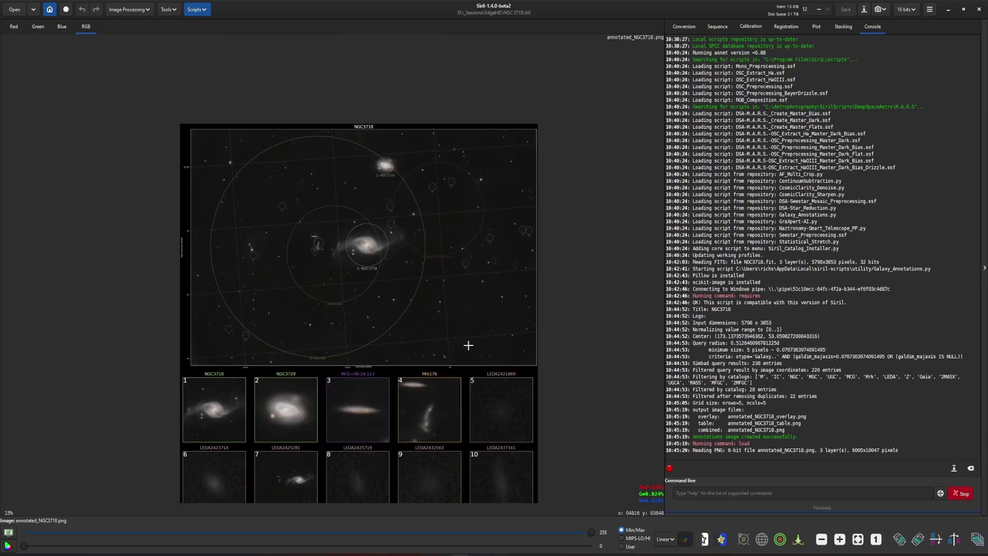
scroll(415, 293, down, 1)
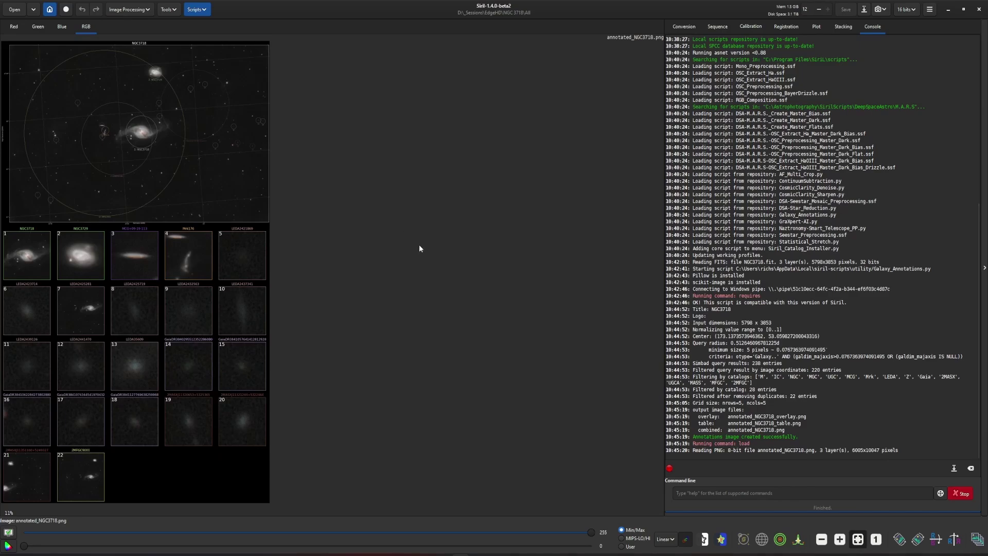
- In File Explorer, preview the combined, table and overlay annotated_NGC3718 PNGs
key(super+e)
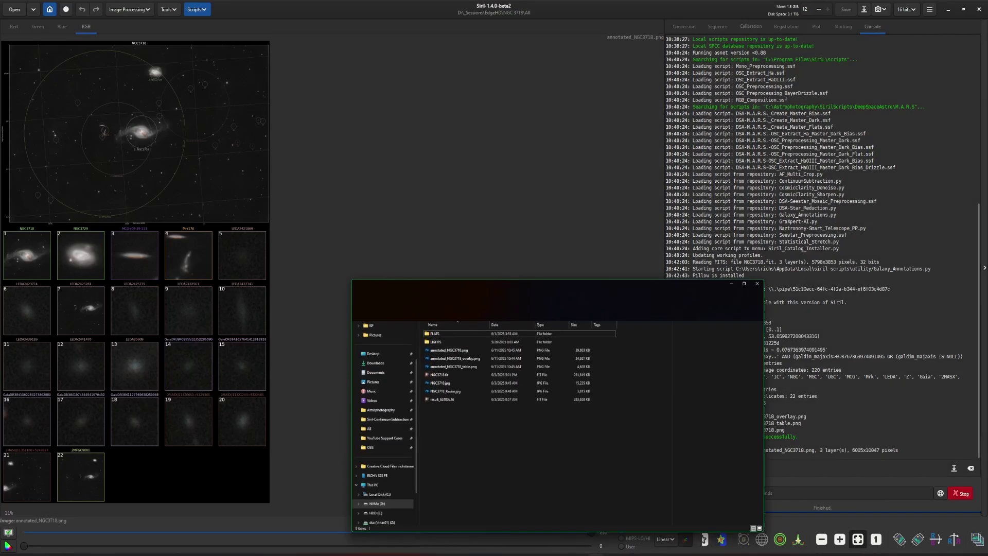
click(445, 277)
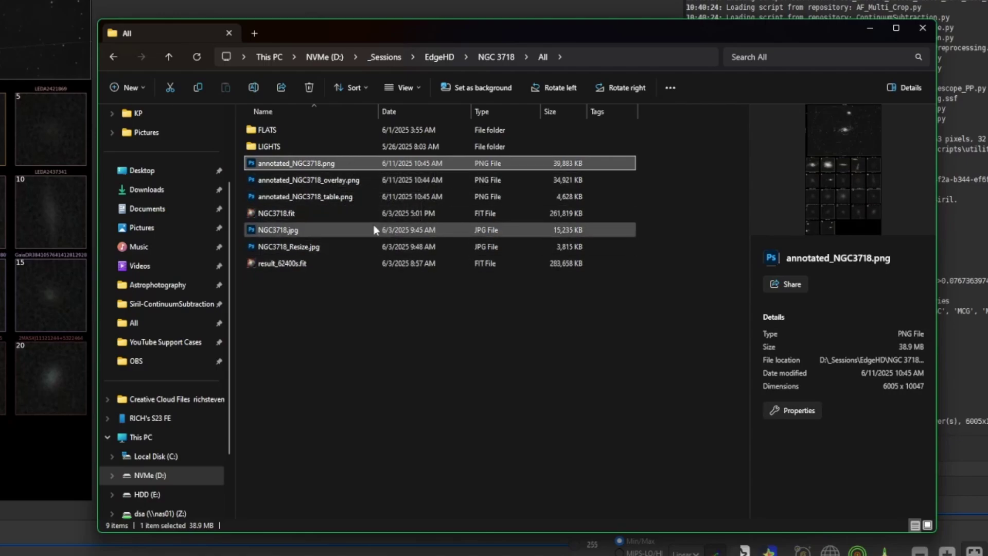
click(345, 195)
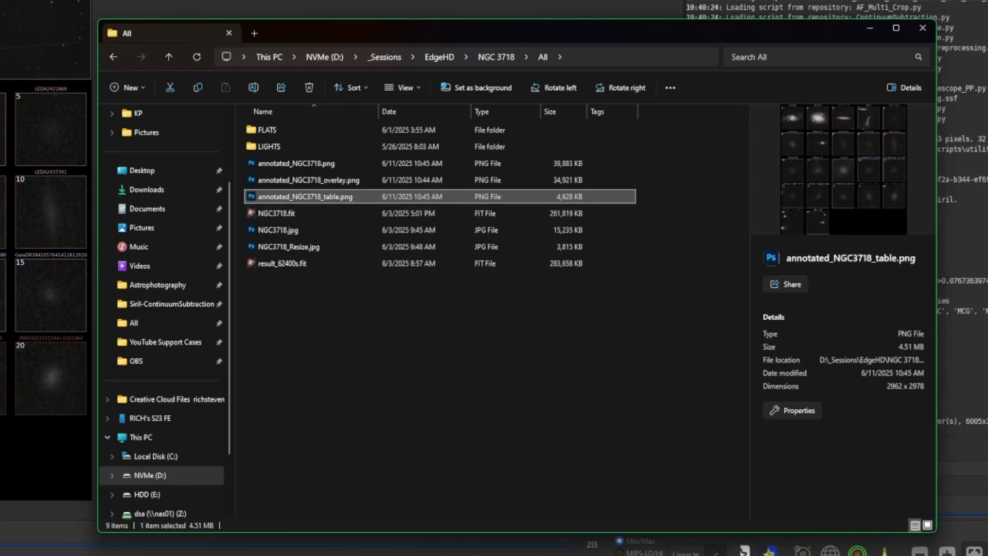
click(354, 181)
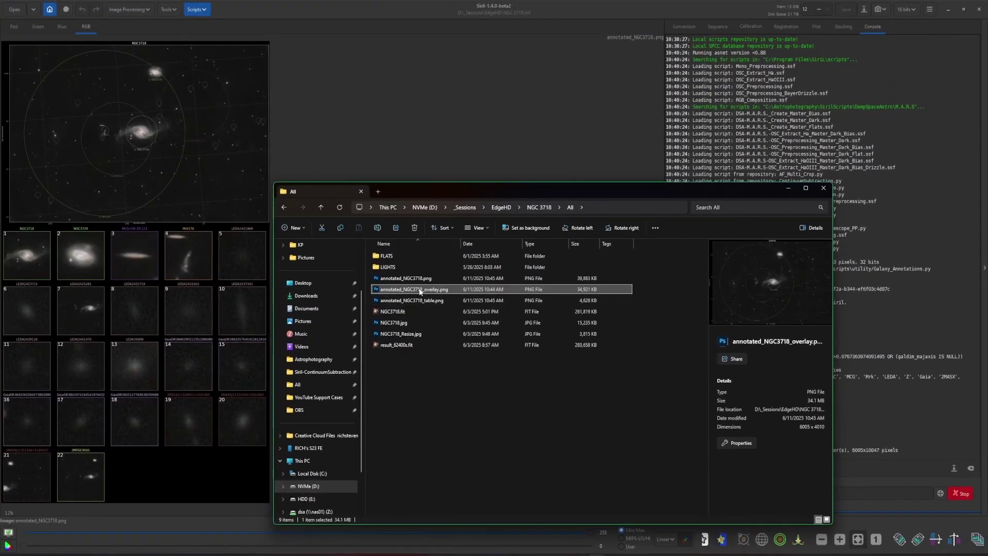
- Open the annotated_NGC3718 overlay image with Windows Photos
right_click(419, 292)
mouse_move(464, 70)
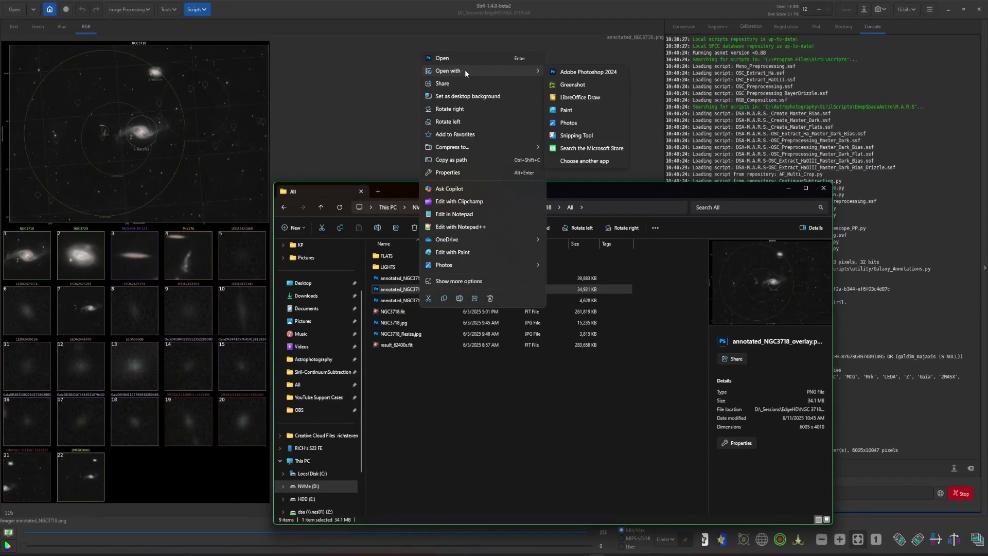
click(568, 125)
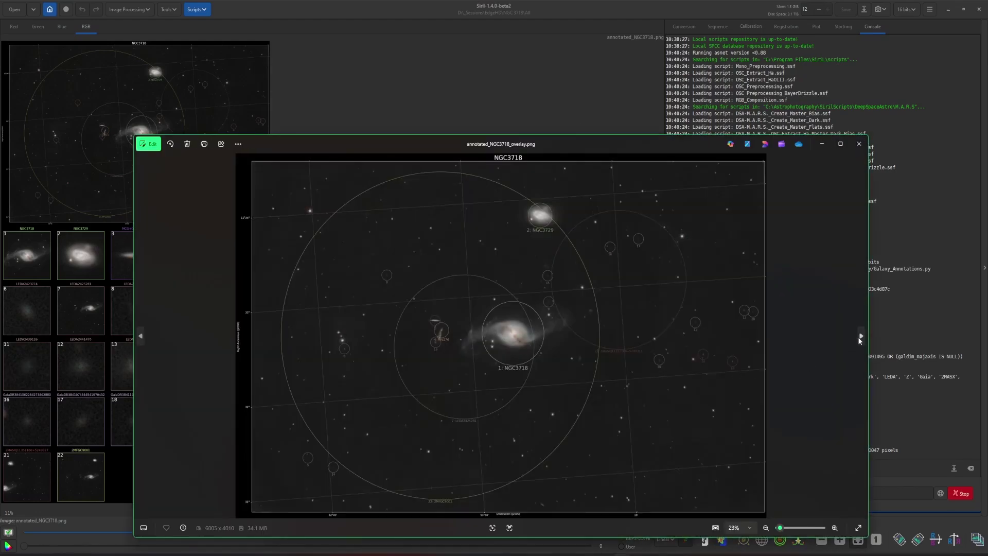
- View the table and combined images in Photos, then close the viewer
click(860, 337)
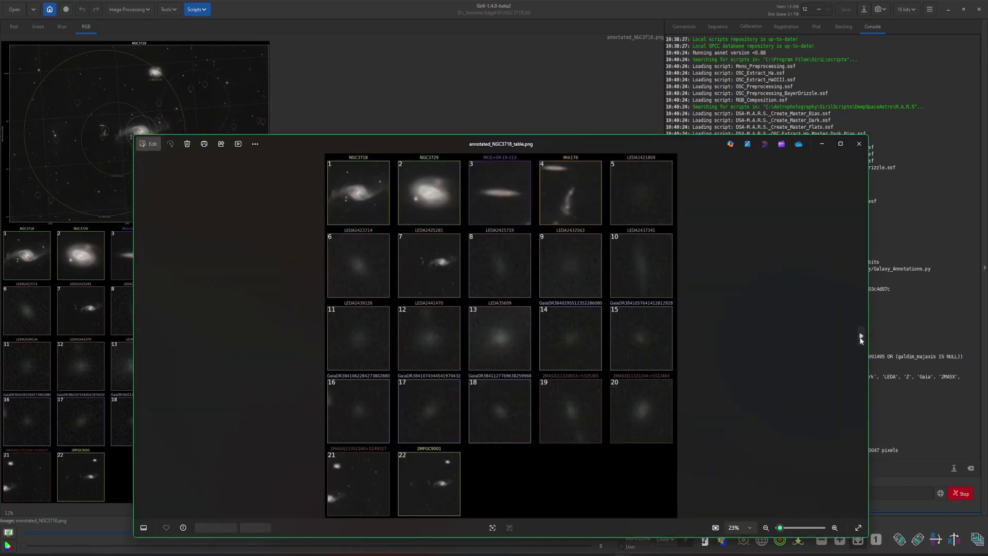
click(146, 338)
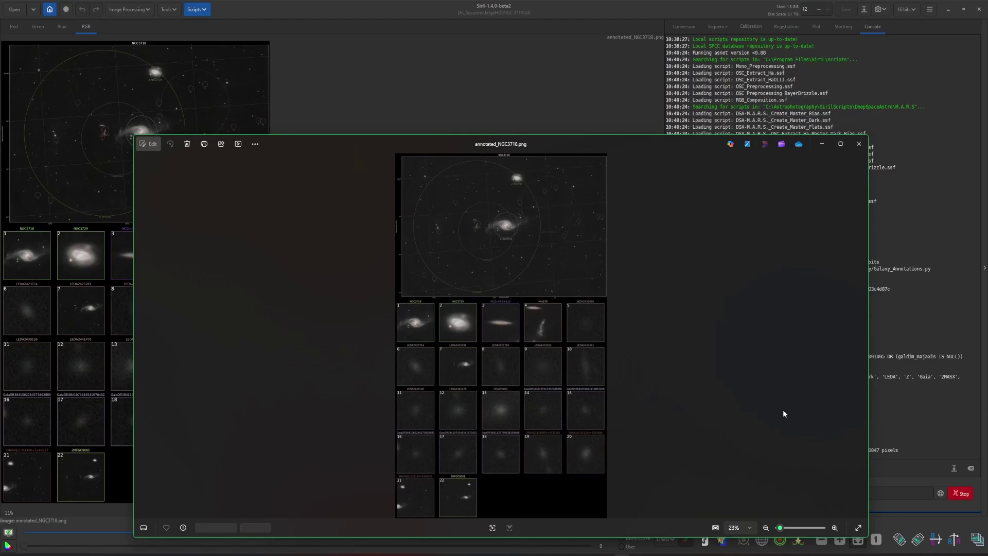
key(alt+F4)
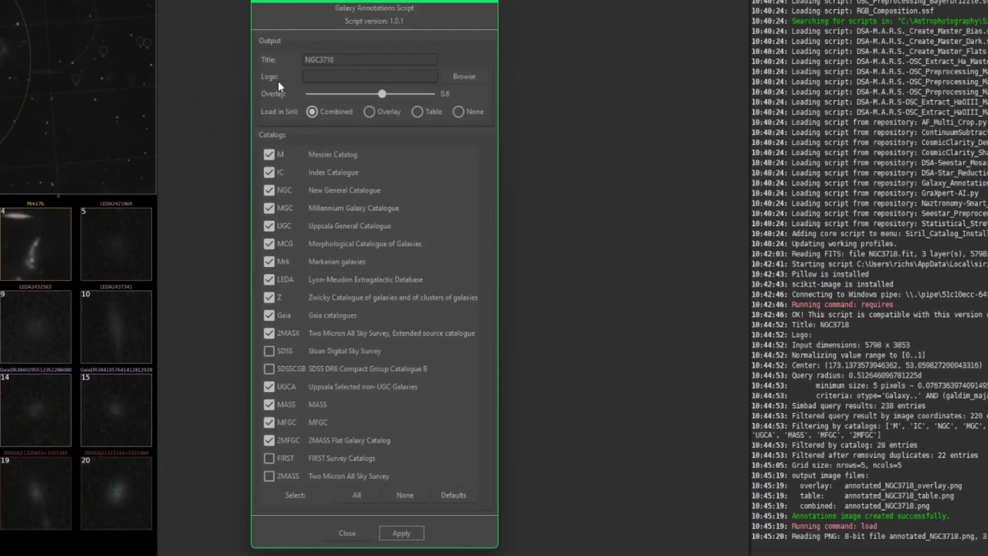
- Set the logo to ChannelLogoInstagram - Copy.png from Z:\YouTube\YouTube_Tools\ChannelArt
click(465, 77)
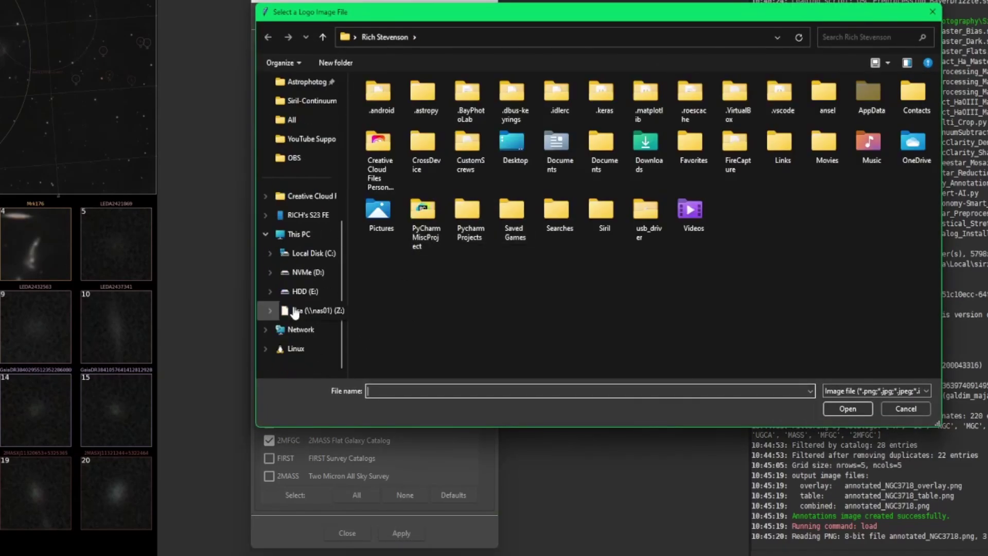
click(295, 311)
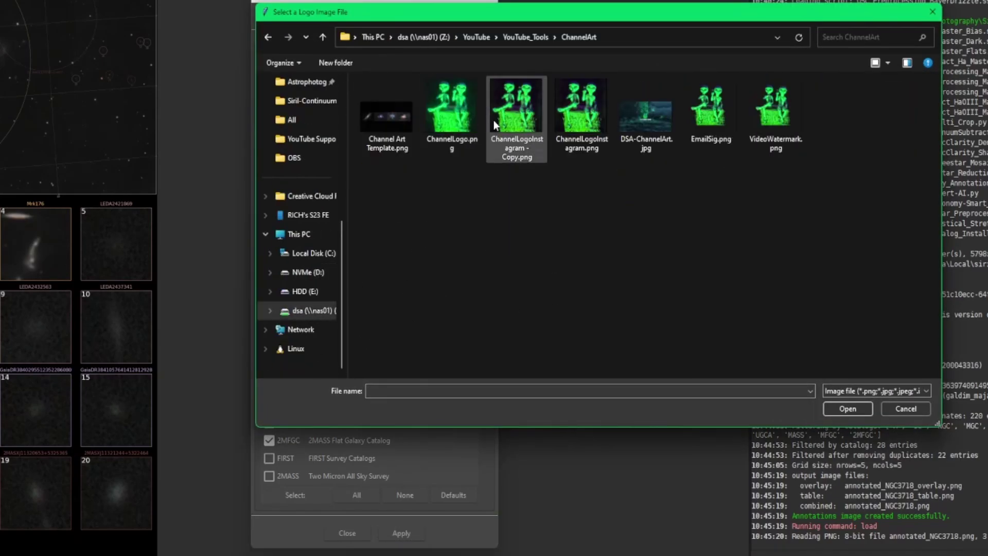
click(514, 121)
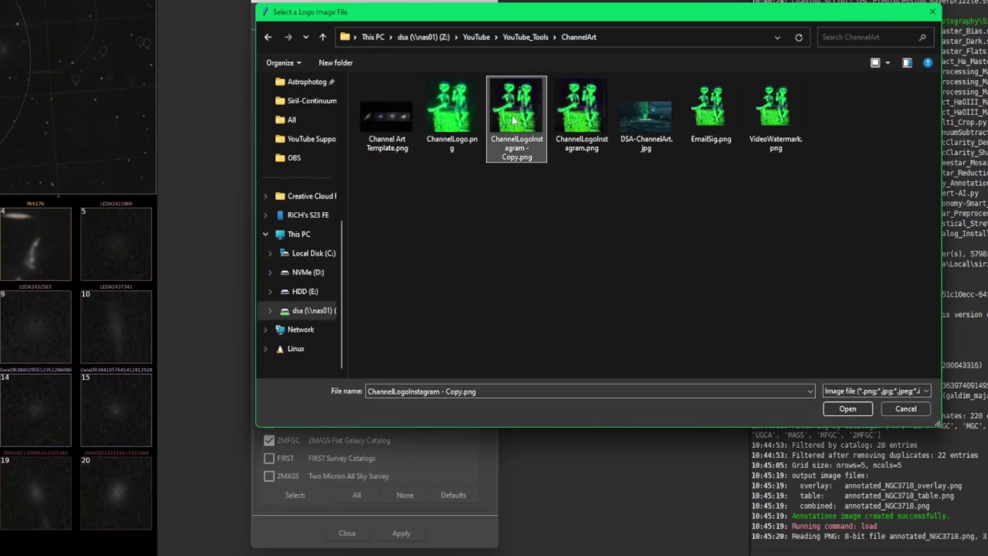
double_click(513, 121)
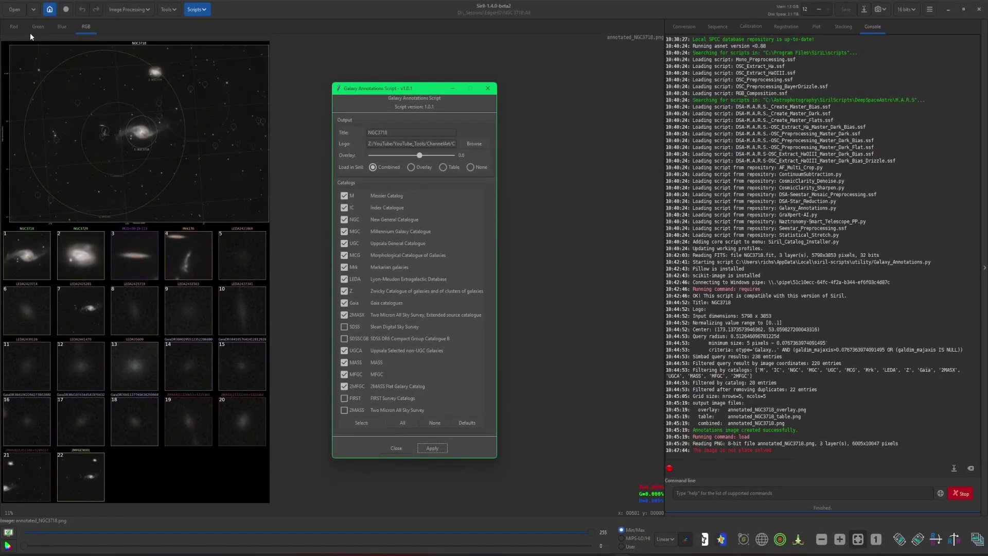
- Reload NGC3718.fit from recent files and apply the Galaxy Annotations script with the logo
click(33, 10)
click(50, 27)
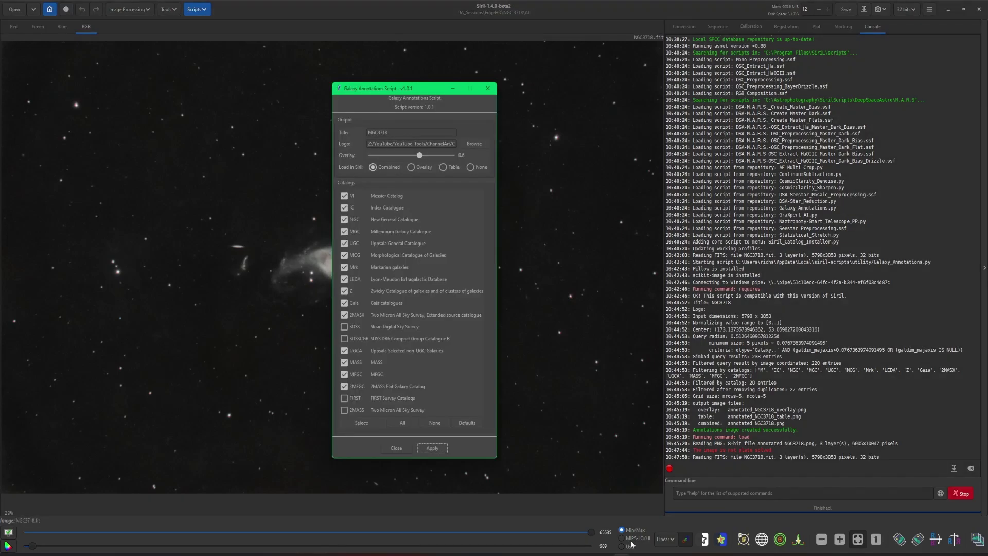
click(432, 448)
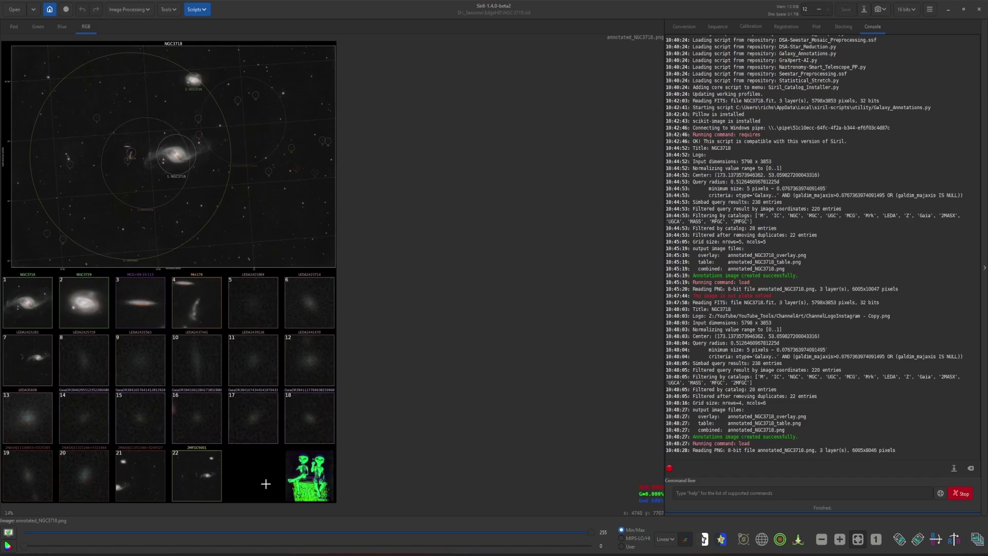
- Reload NGC3718.fit, select All catalogs, and apply the Galaxy Annotations script again
click(33, 9)
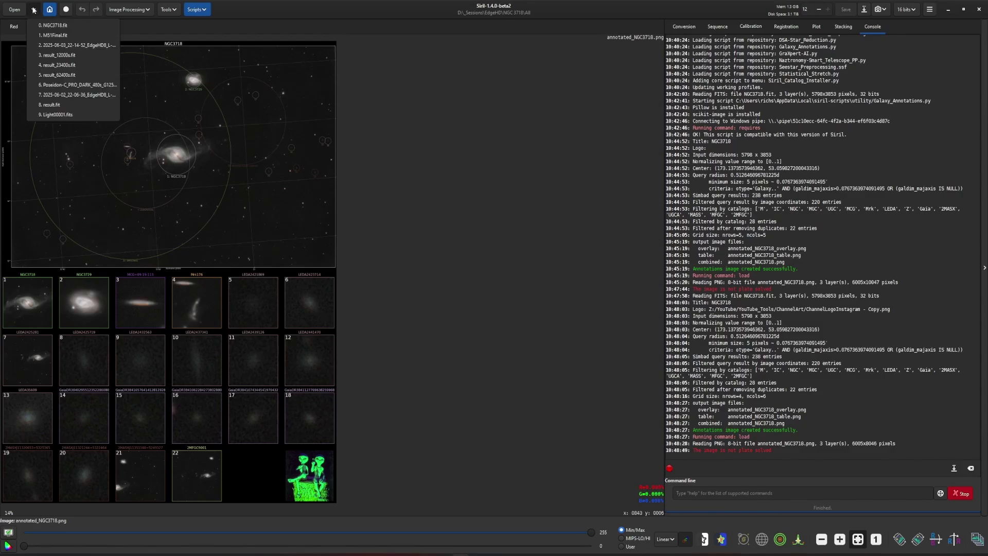
click(48, 27)
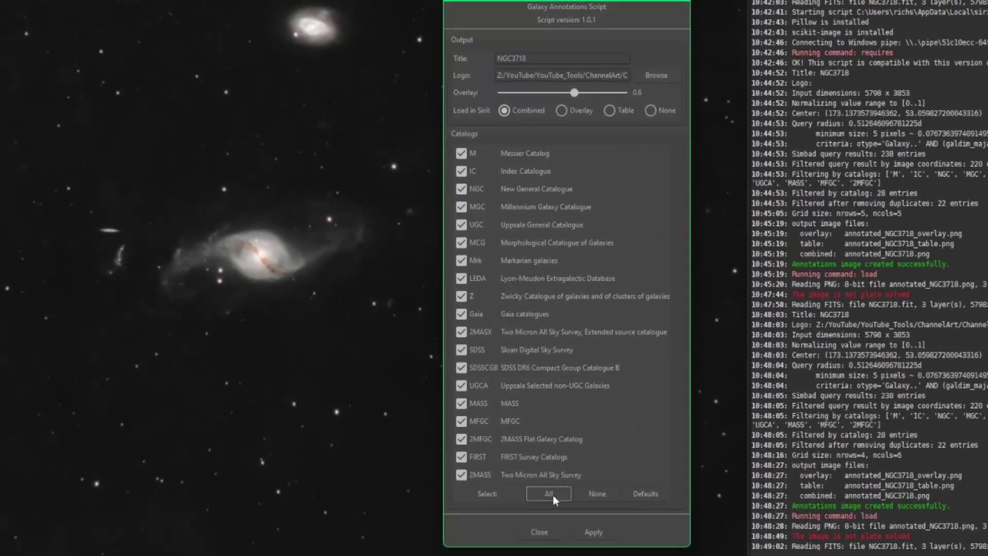
click(530, 422)
click(606, 534)
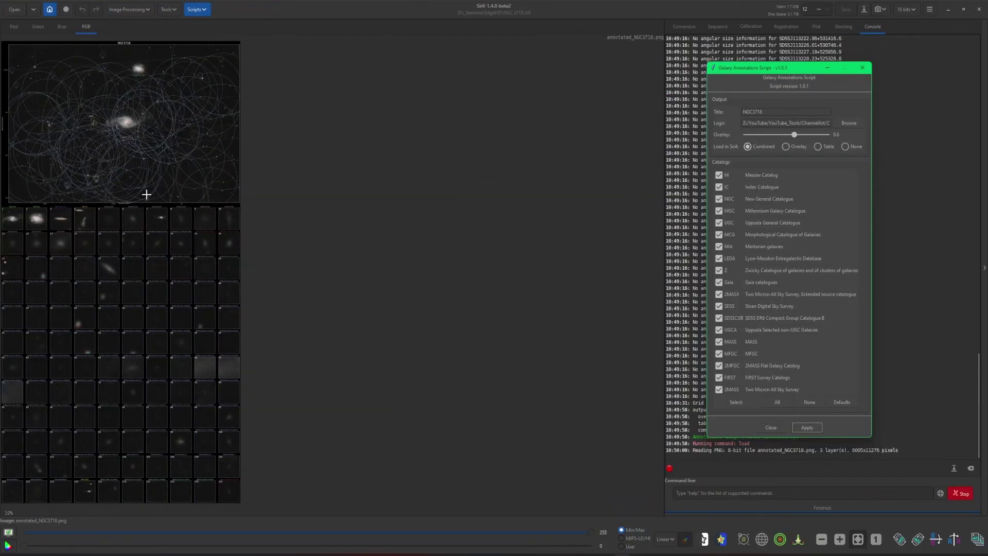
scroll(114, 139, up, 2)
mouse_move(114, 139)
mouse_down()
mouse_move(287, 256)
mouse_move(386, 287)
mouse_move(336, 228)
mouse_up()
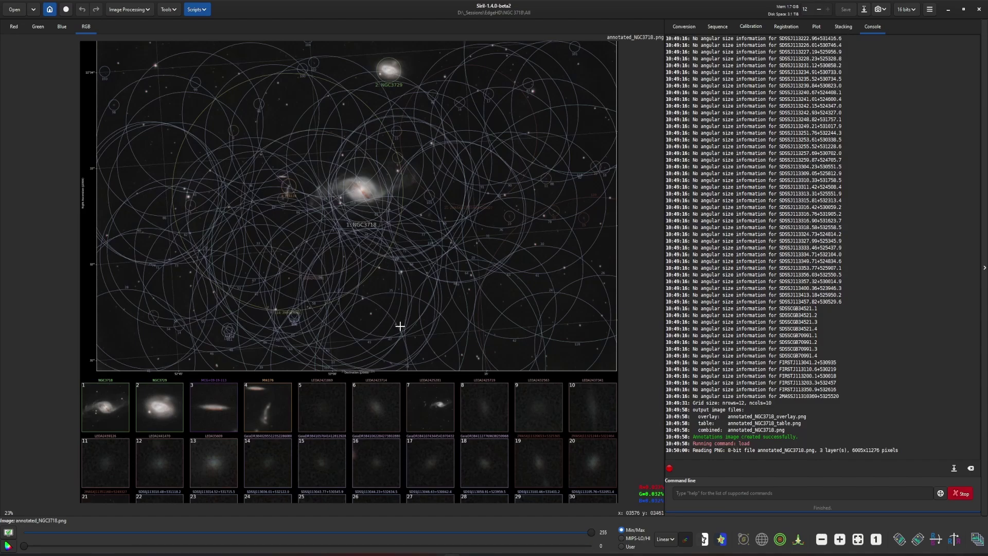
scroll(398, 326, down, 4)
scroll(428, 162, down, 5)
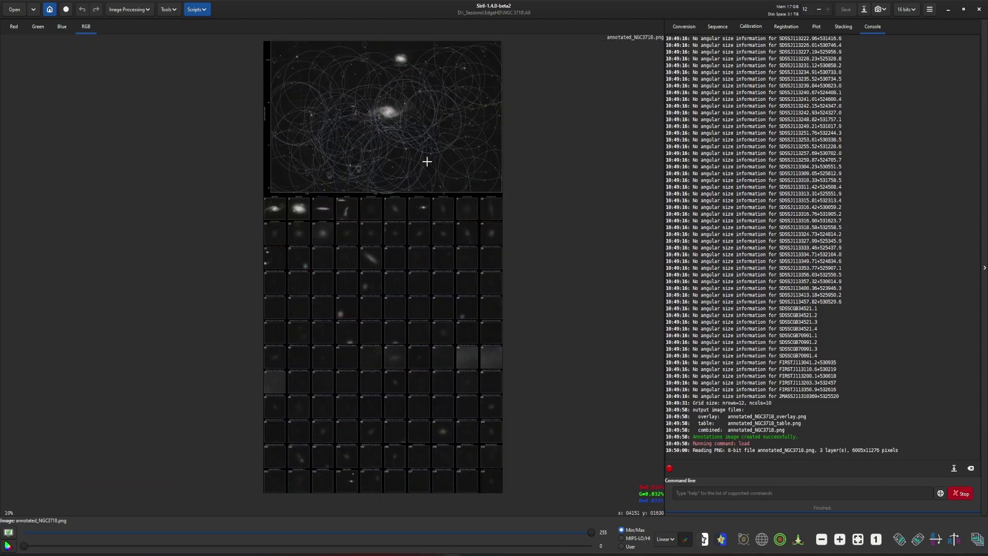
scroll(484, 385, up, 3)
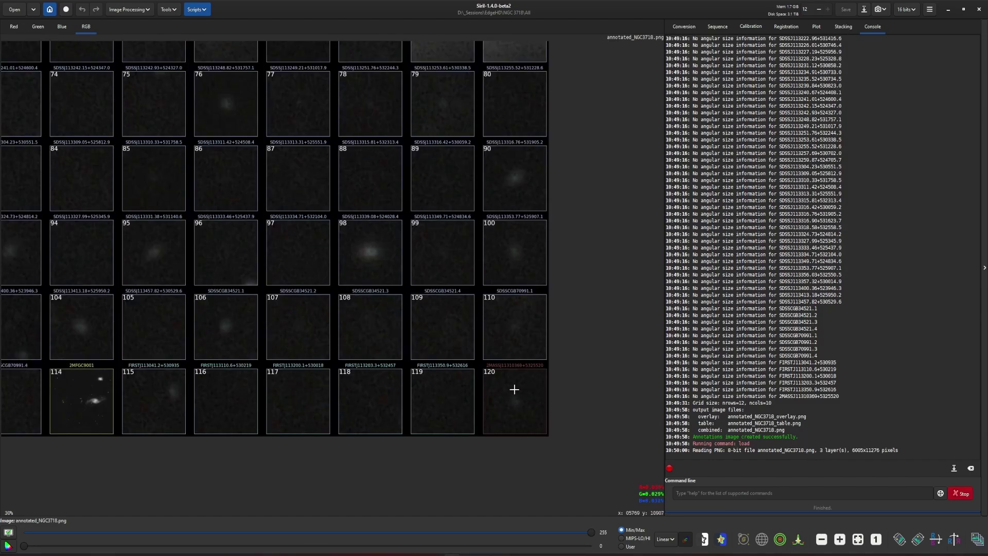
scroll(407, 310, down, 4)
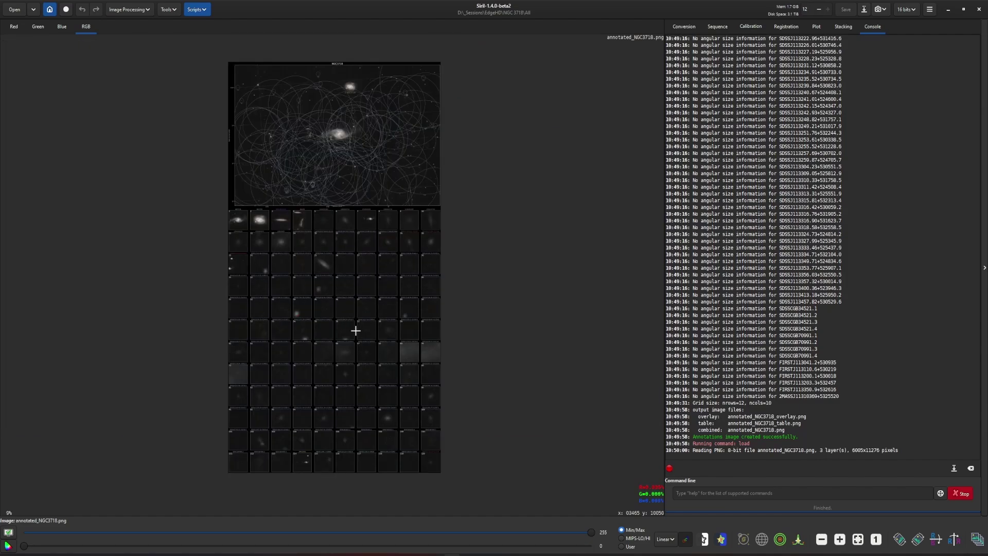
scroll(355, 257, up, 3)
scroll(417, 329, down, 1)
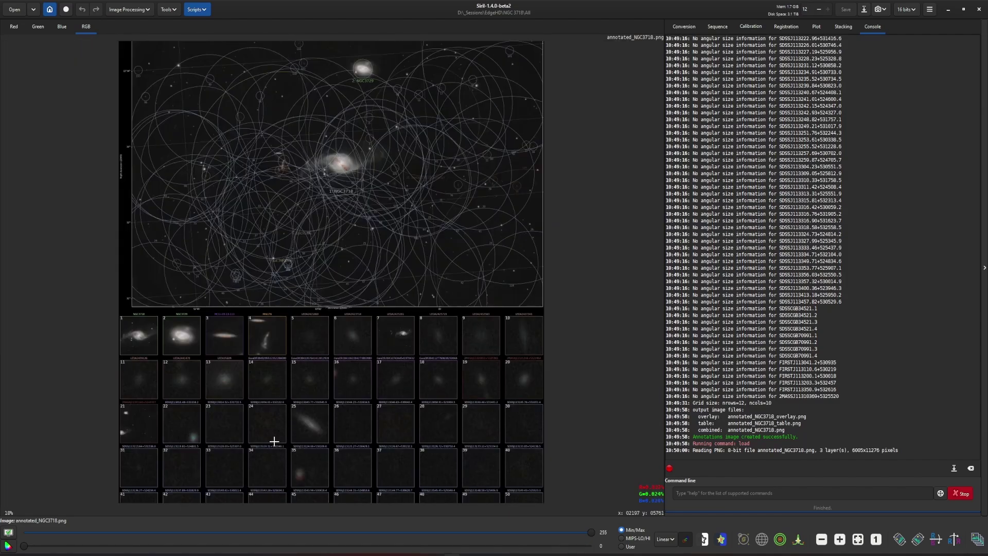
scroll(256, 427, up, 2)
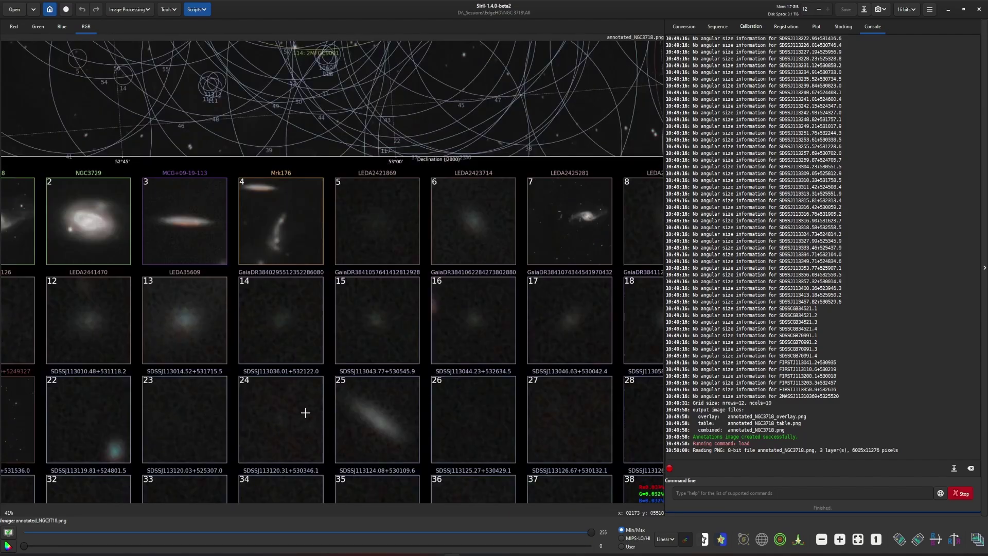
scroll(306, 413, down, 2)
scroll(548, 364, down, 2)
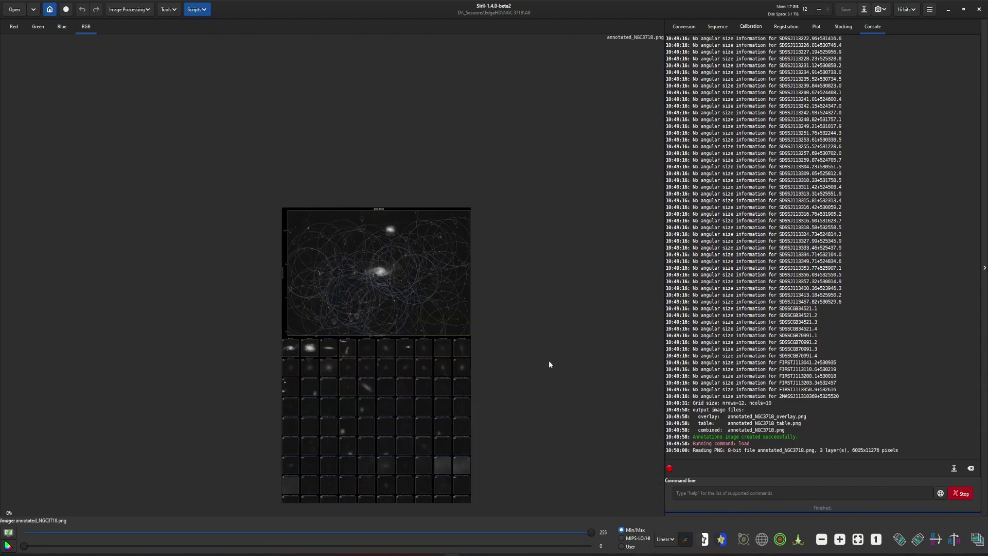
scroll(398, 338, up, 1)
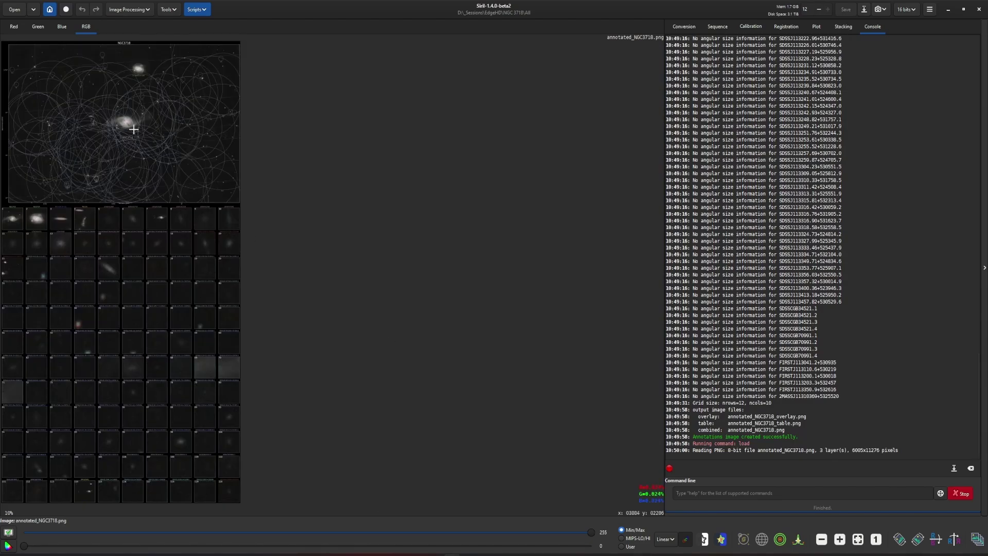